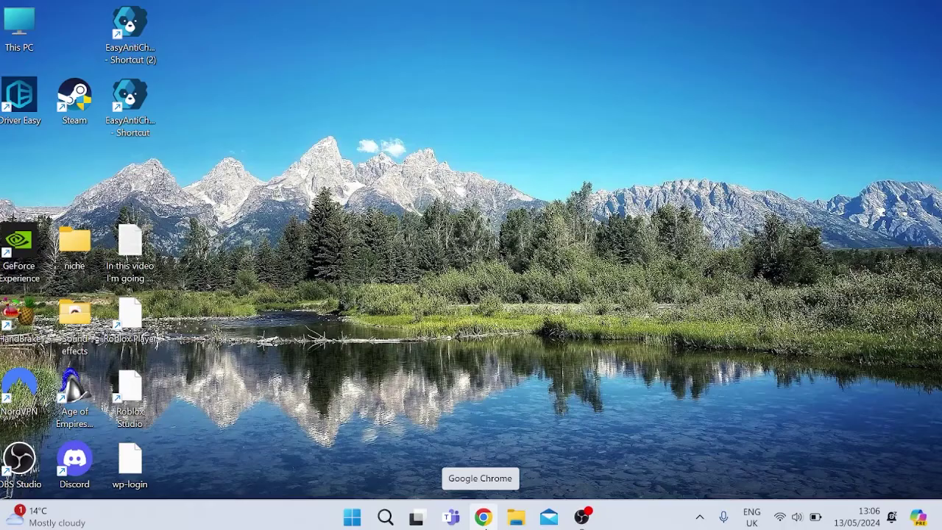
# Open Task Manager, filter the running processes for "chrome", and close it after checking.
pyautogui.press('super')
pyautogui.write('task manag')
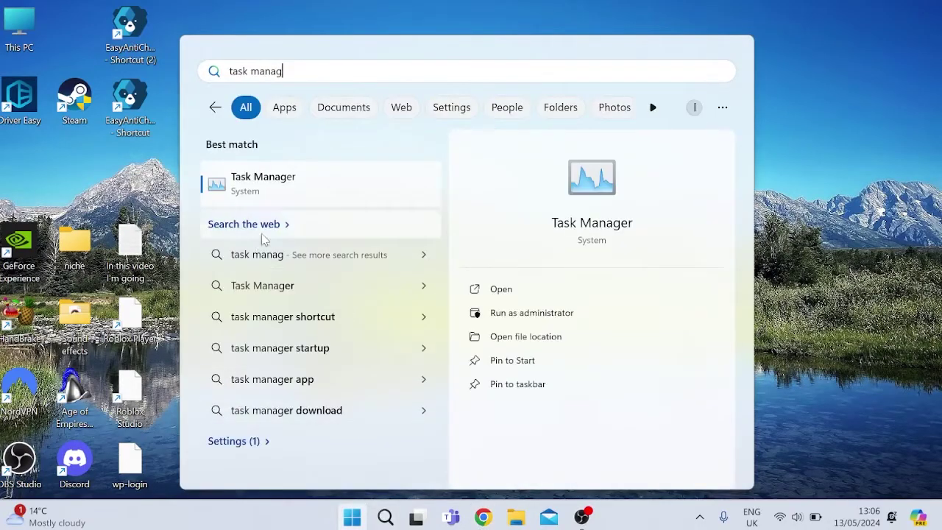
pyautogui.click(292, 198)
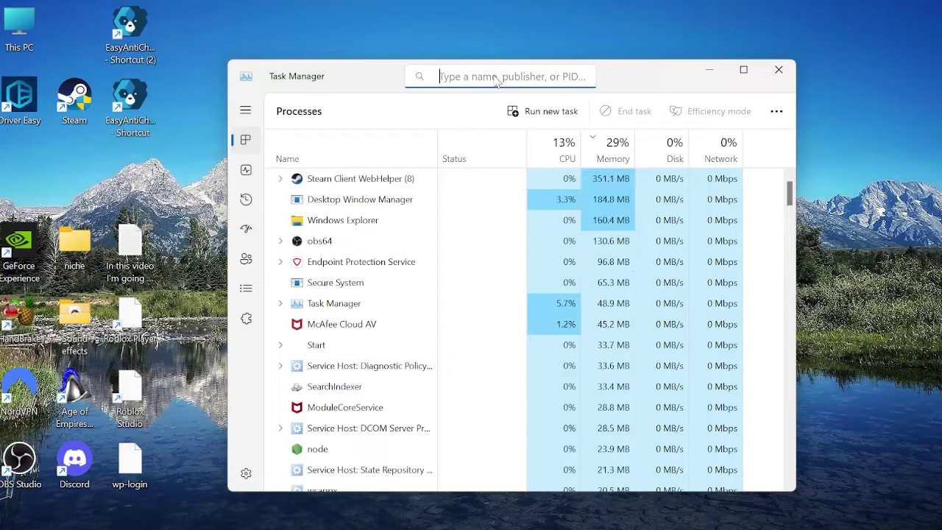
pyautogui.click(496, 75)
pyautogui.write('chrome')
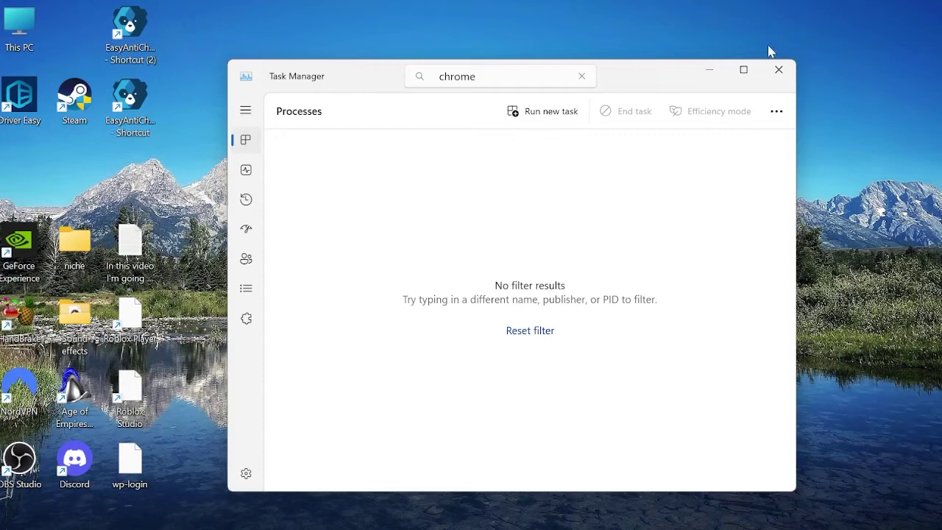
pyautogui.click(774, 68)
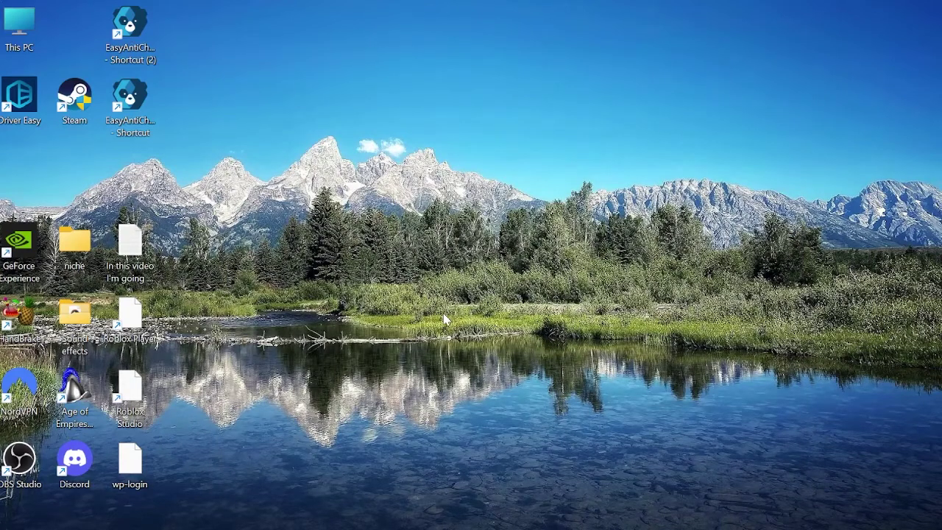
# Search Windows for "chrome" and open the file location of the Google Chrome app.
pyautogui.press('super')
pyautogui.write('chrome')
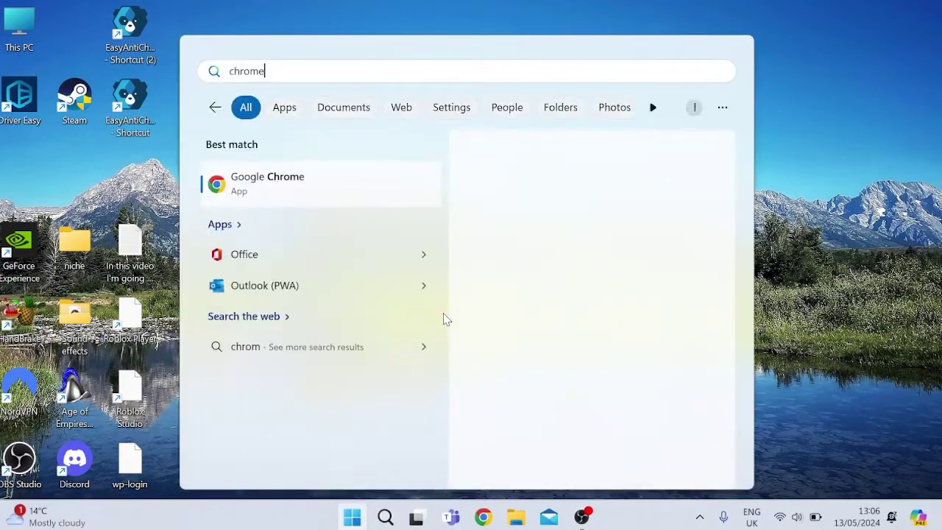
pyautogui.rightClick(301, 184)
pyautogui.click(362, 230)
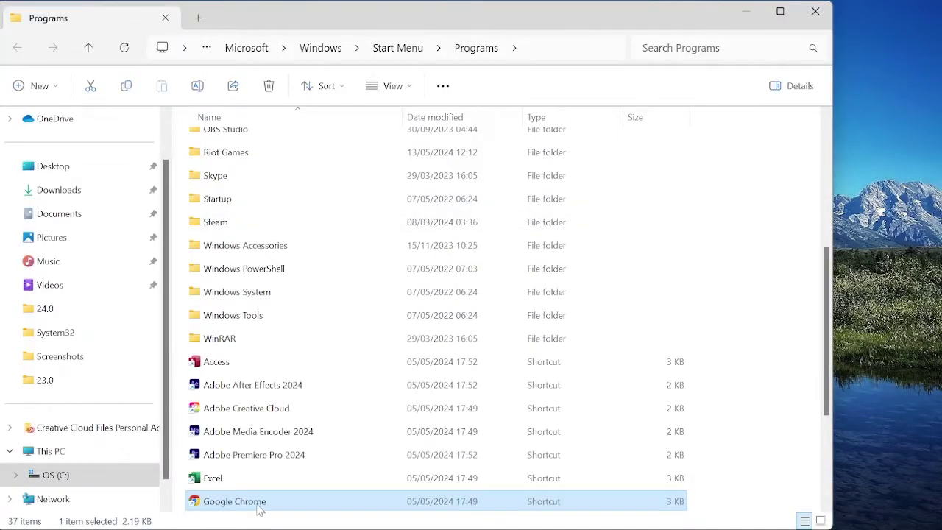
# In the Google Chrome shortcut's compatibility properties, enable Disable fullscreen optimizations and Run this program as an administrator, apply, and return to the desktop.
pyautogui.rightClick(260, 508)
pyautogui.click(290, 368)
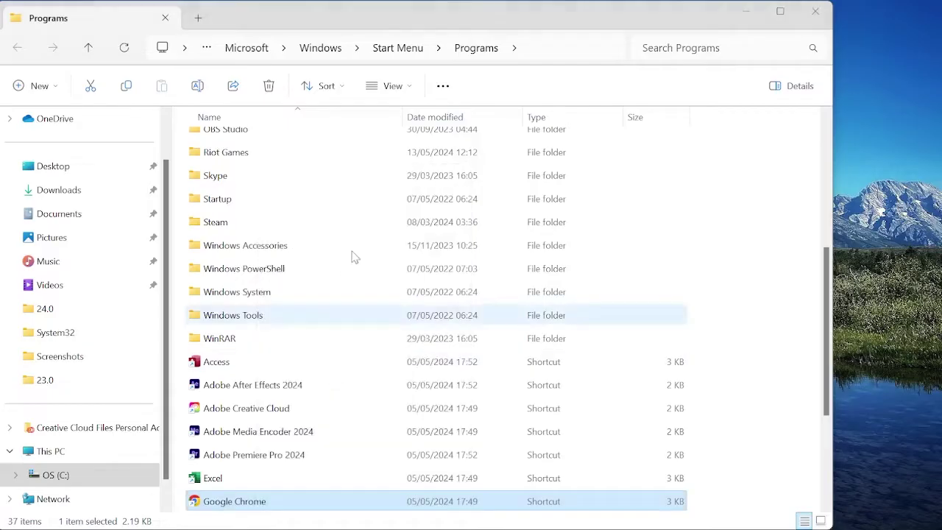
pyautogui.click(476, 151)
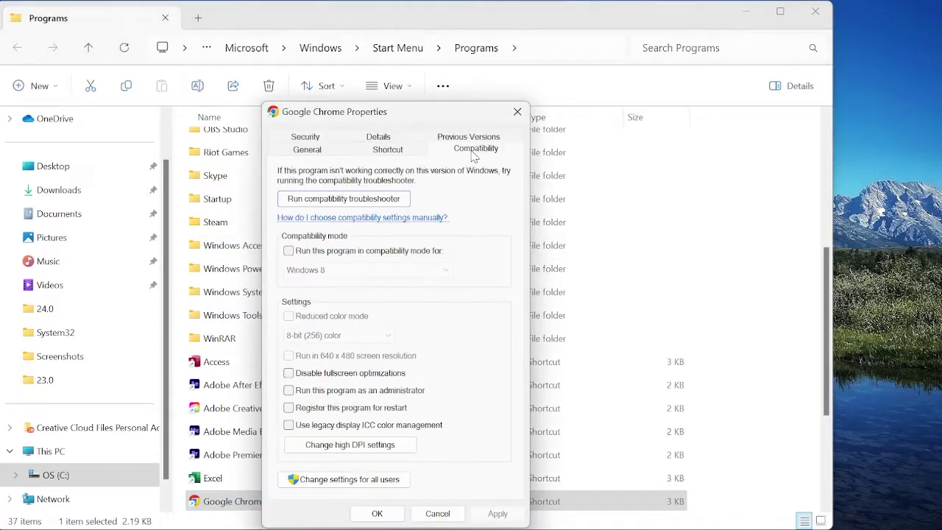
pyautogui.click(289, 373)
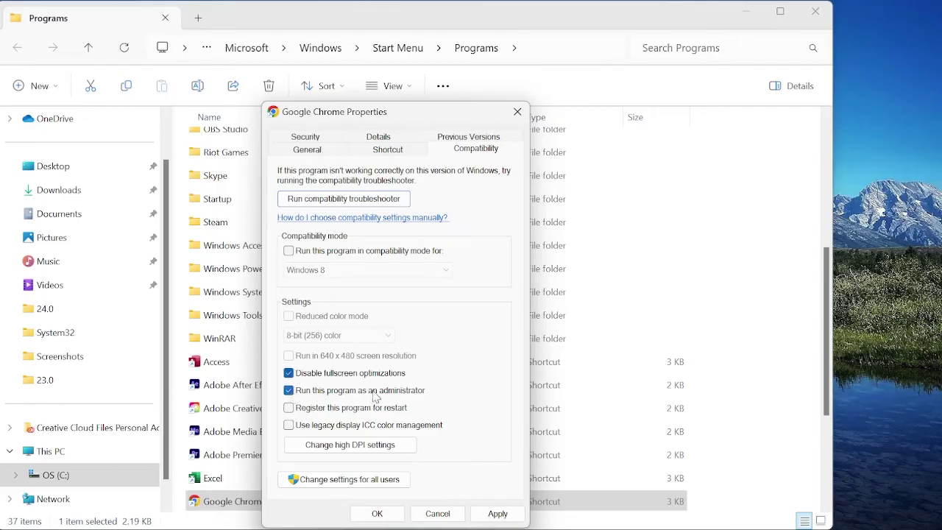
pyautogui.click(498, 513)
pyautogui.click(379, 513)
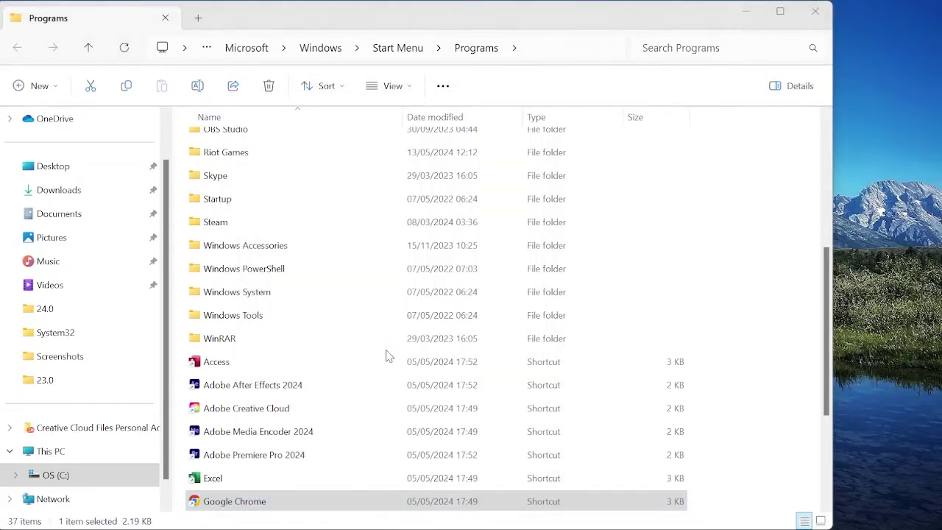
pyautogui.press('super+d')
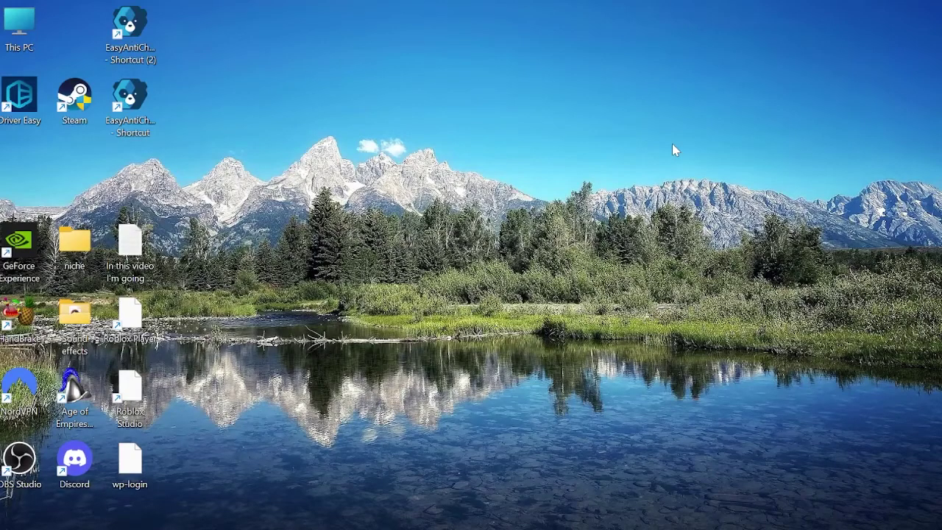
# Open Windows Defender Firewall's list of allowed apps and unlock its settings for changes.
pyautogui.press('super')
pyautogui.write('windows defend')
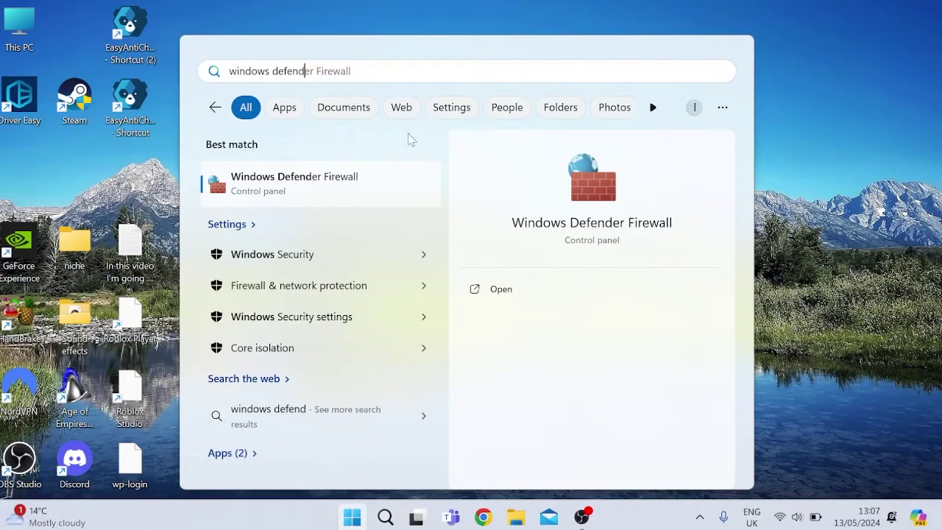
pyautogui.click(349, 183)
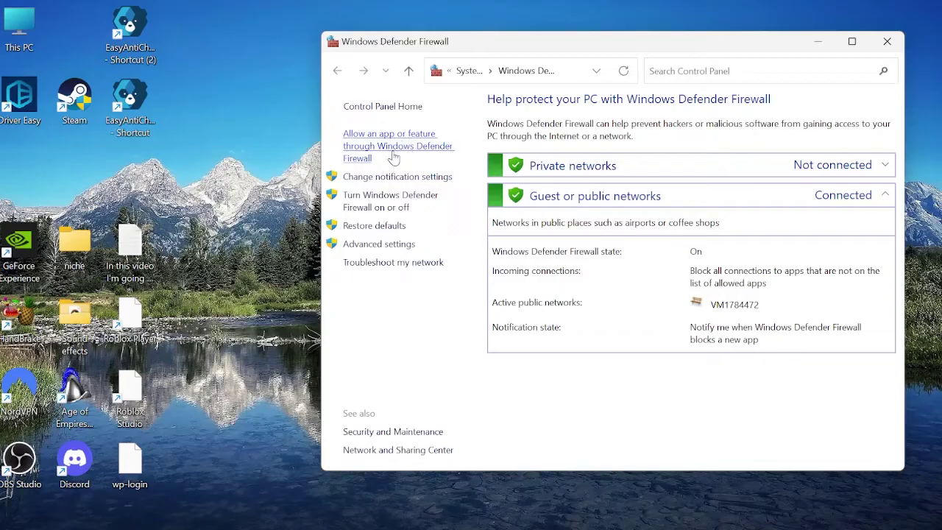
pyautogui.click(408, 146)
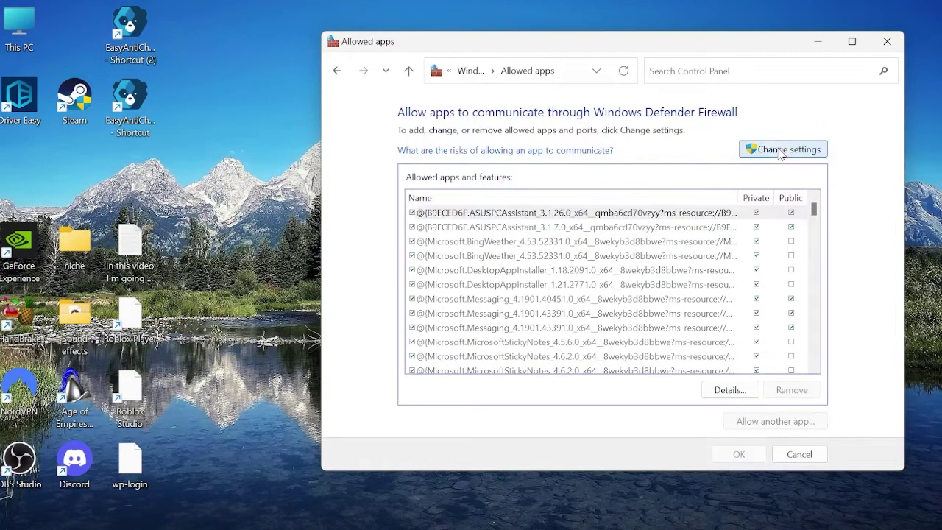
pyautogui.click(782, 149)
# Find the Google Chrome entries in the allowed apps list and check their private and public network permissions.
pyautogui.scroll(-15, 610, 262)
pyautogui.scroll(-10, 610, 261)
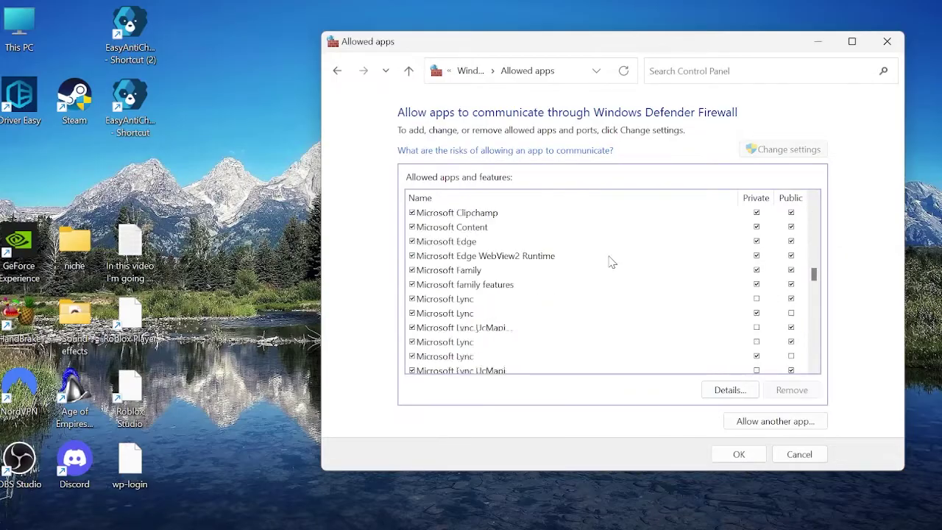
pyautogui.scroll(12, 606, 265)
pyautogui.scroll(-3, 541, 289)
pyautogui.click(471, 228)
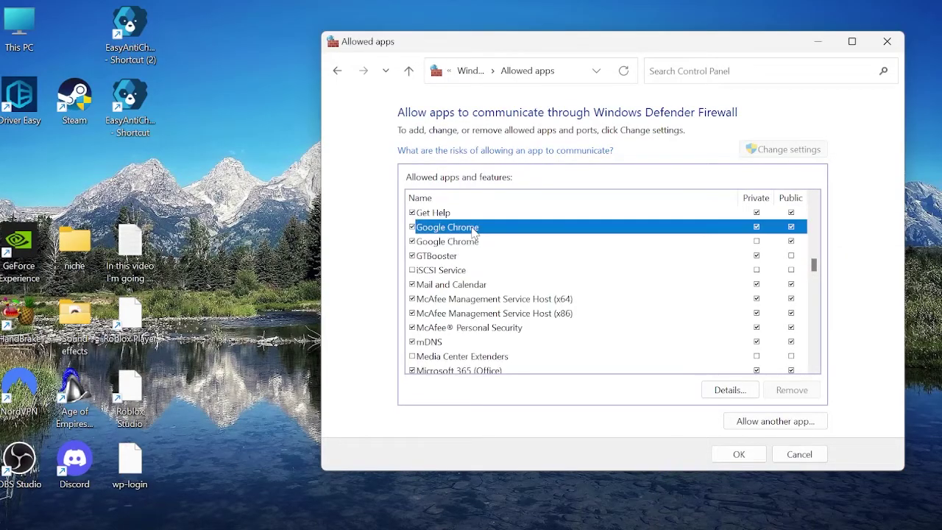
pyautogui.click(462, 243)
pyautogui.click(465, 228)
pyautogui.click(465, 243)
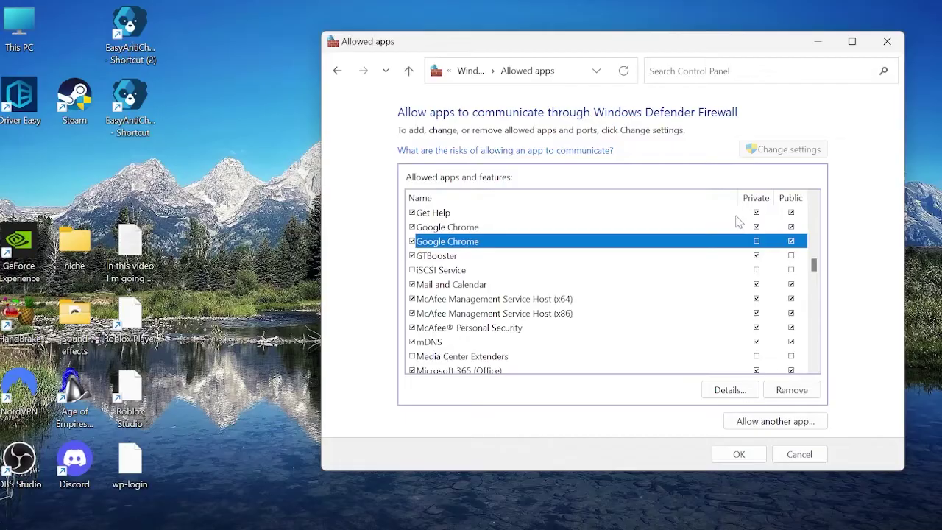
pyautogui.press('Up')
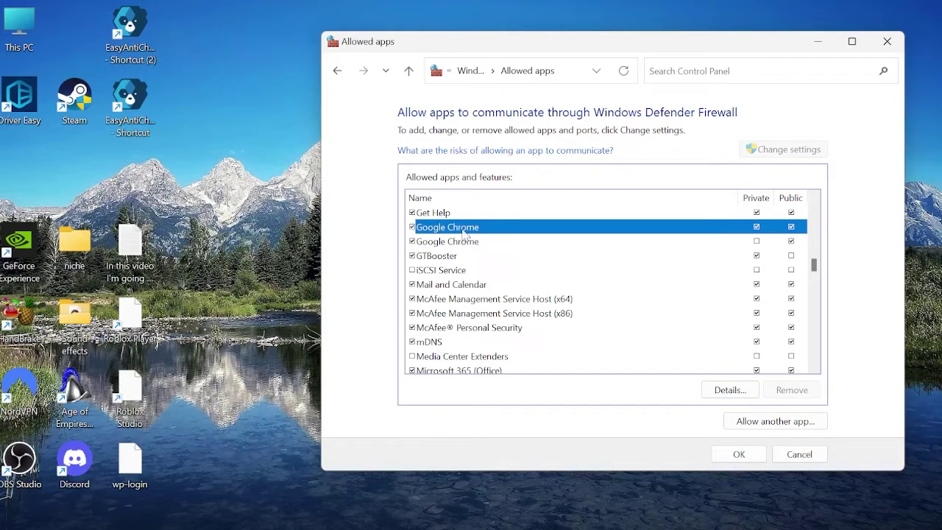
# Start browsing for another app to allow through the firewall, and open Google Chrome's file location from a Windows search.
pyautogui.click(761, 421)
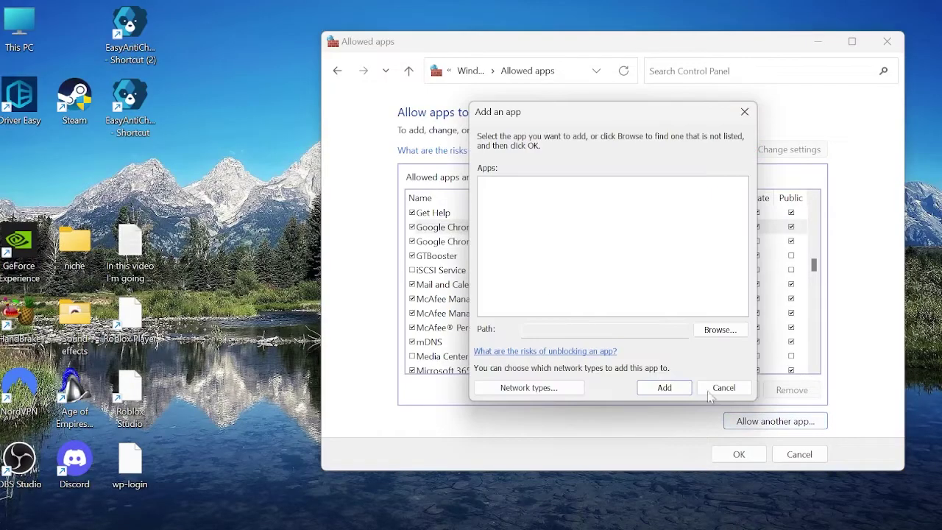
pyautogui.click(720, 331)
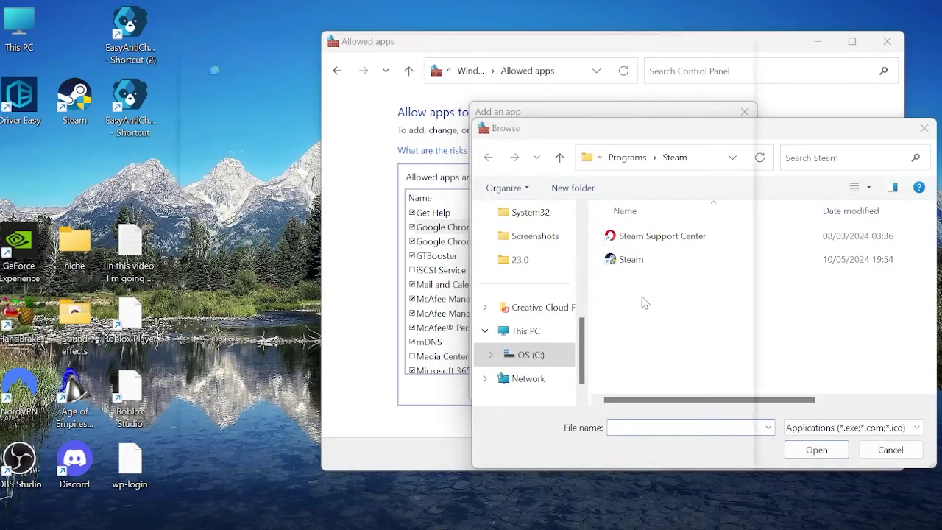
pyautogui.press('super')
pyautogui.write('google ch')
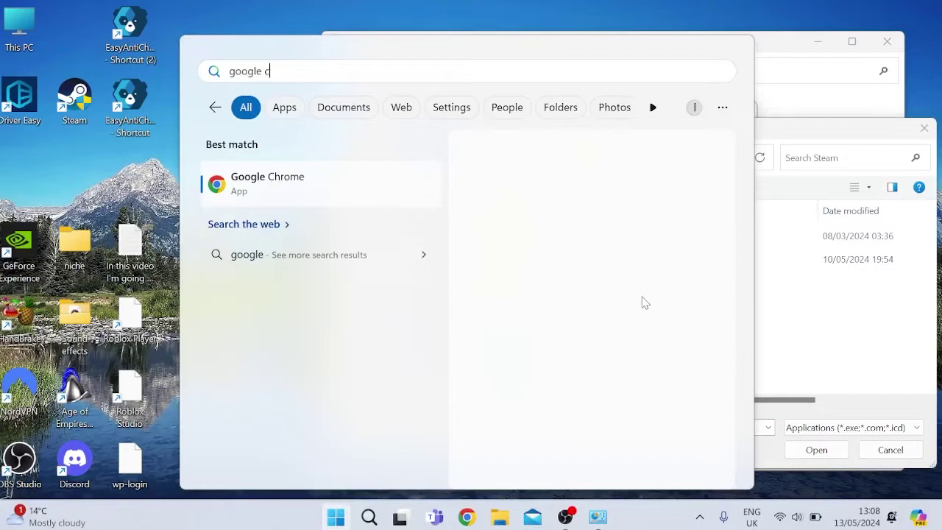
pyautogui.rightClick(338, 190)
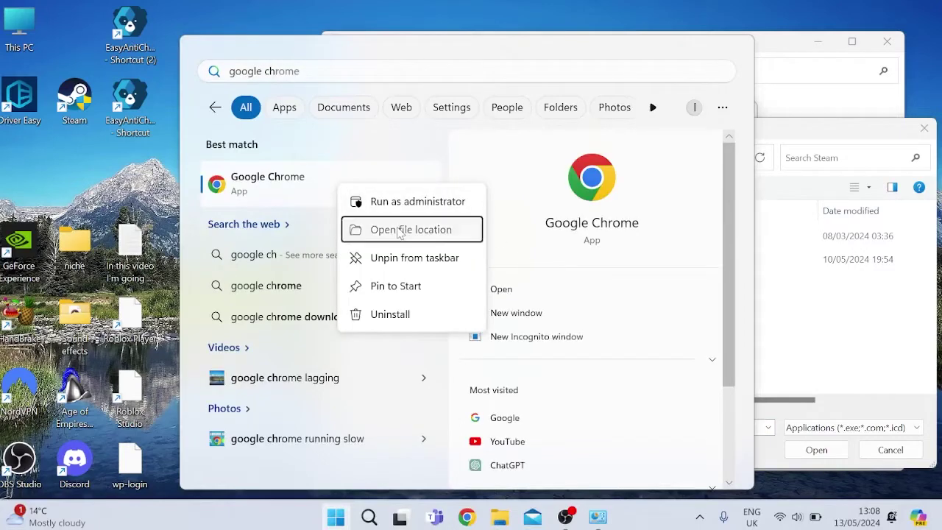
pyautogui.click(392, 228)
# Copy the full path of the Programs folder that contains the Google Chrome shortcut.
pyautogui.click(445, 43)
pyautogui.press('super+c')
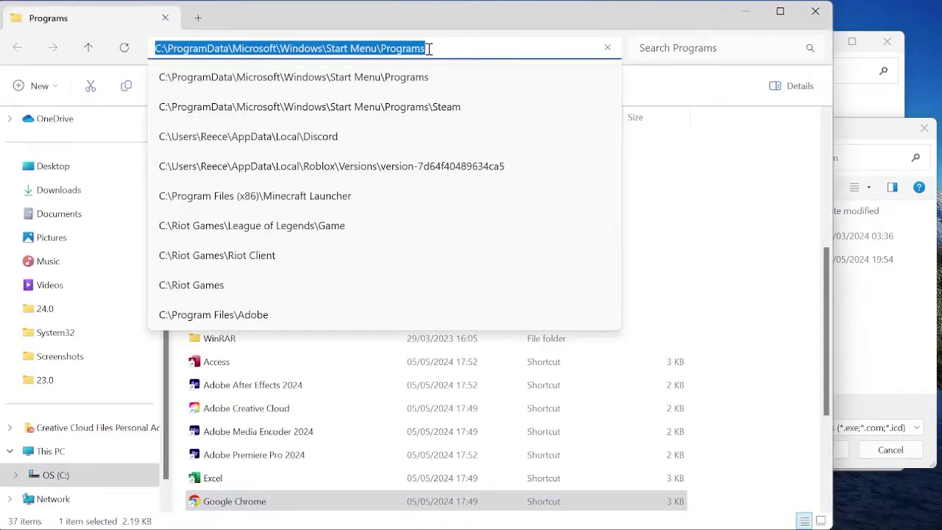
pyautogui.rightClick(429, 49)
pyautogui.click(475, 90)
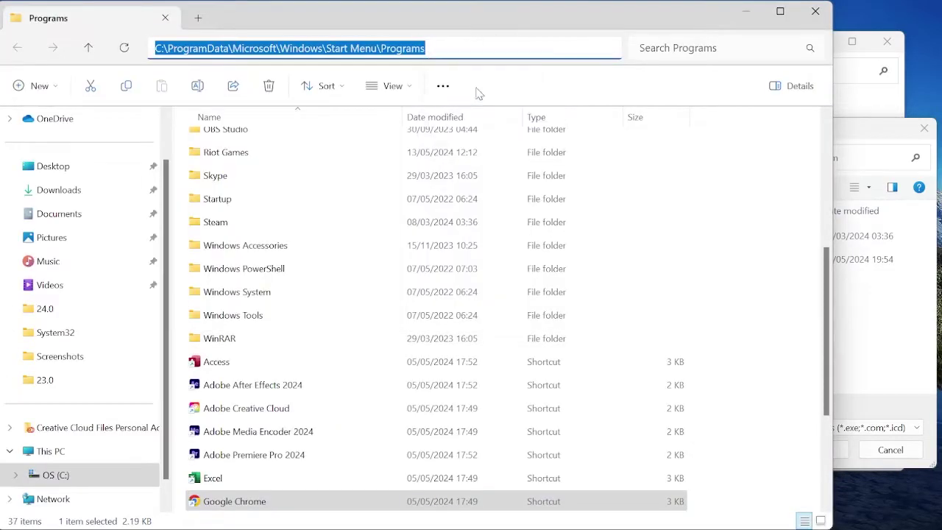
# Go to the copied path, ending in \Windows\Start Menu\Programs, in the firewall's Browse dialog.
pyautogui.click(858, 132)
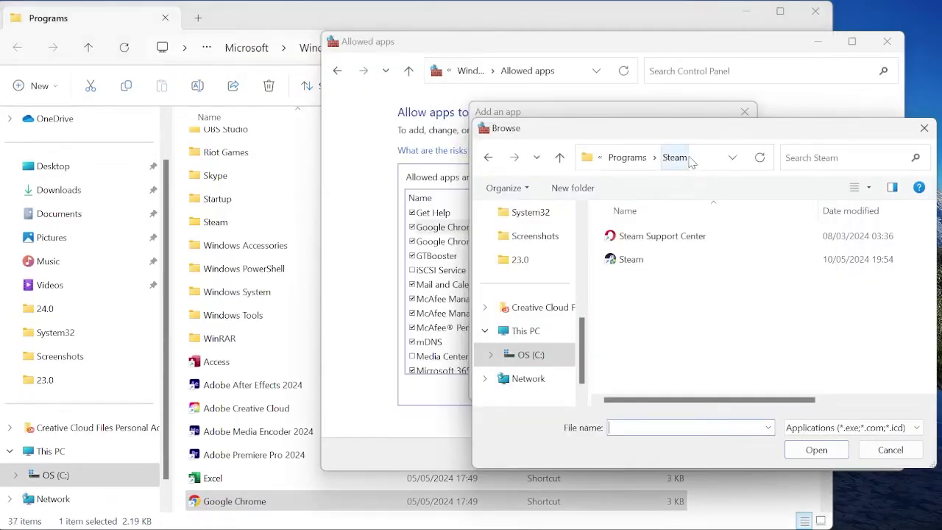
pyautogui.click(695, 157)
pyautogui.rightClick(694, 161)
pyautogui.click(751, 224)
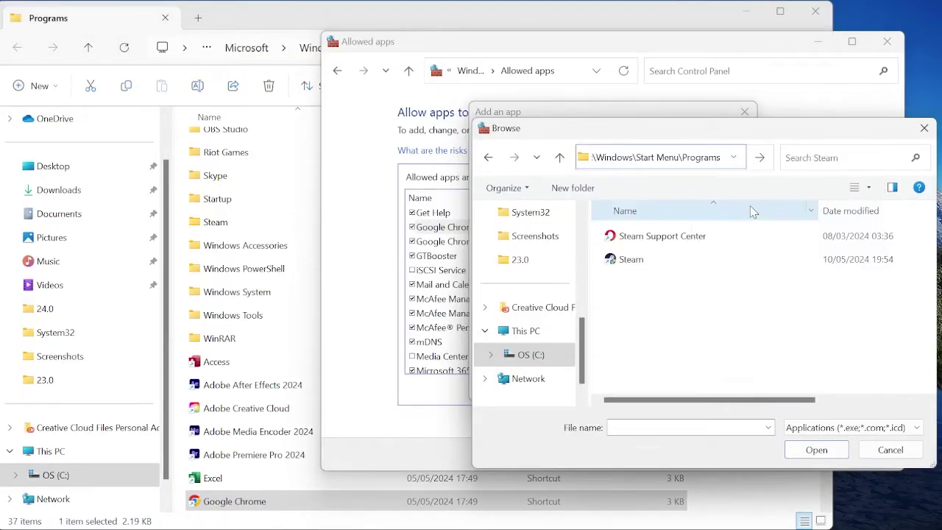
pyautogui.press('Return')
# Choose Google Chrome from the Programs folder, add it to the firewall's allowed apps, and save the changes.
pyautogui.scroll(-5, 738, 295)
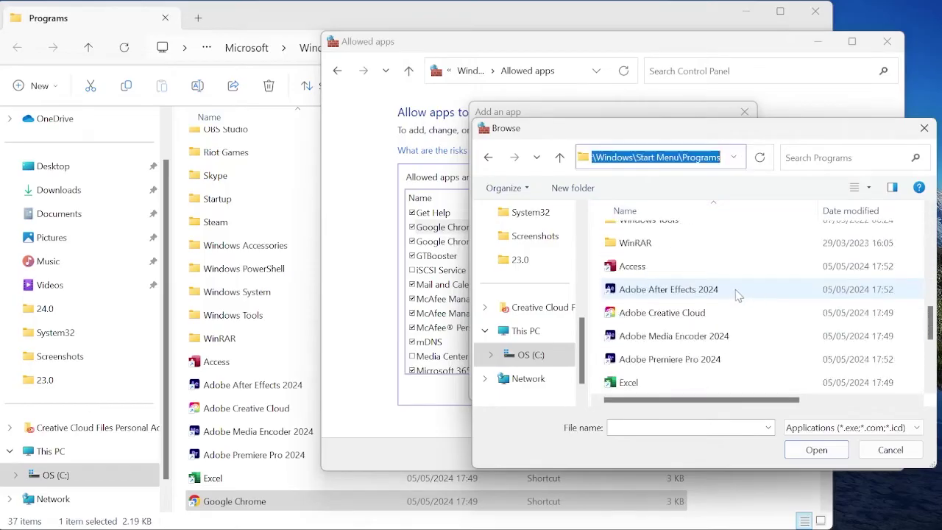
pyautogui.scroll(-2, 739, 295)
pyautogui.click(695, 273)
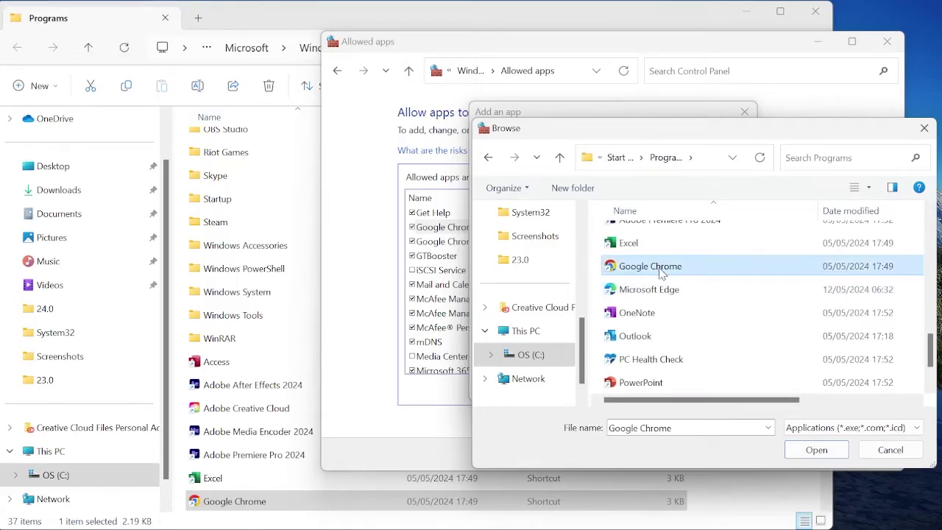
pyautogui.doubleClick(661, 272)
pyautogui.click(680, 391)
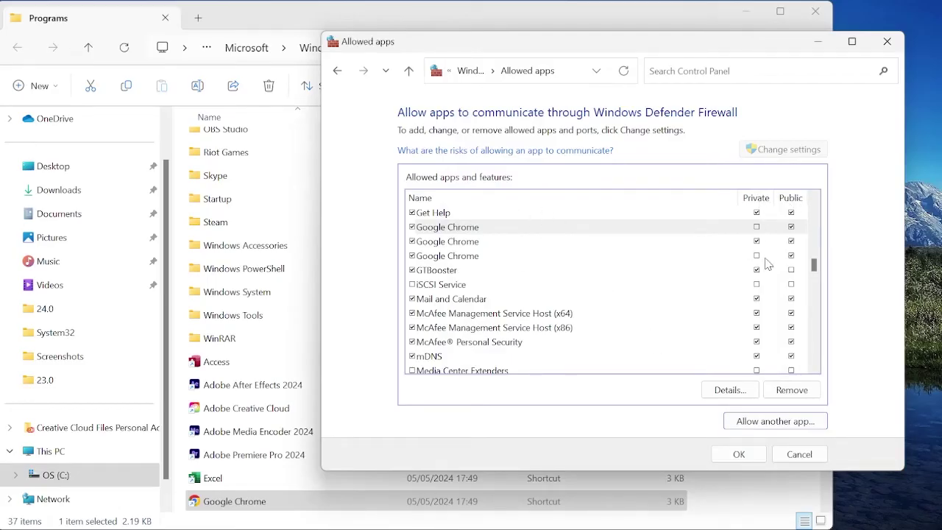
pyautogui.click(739, 454)
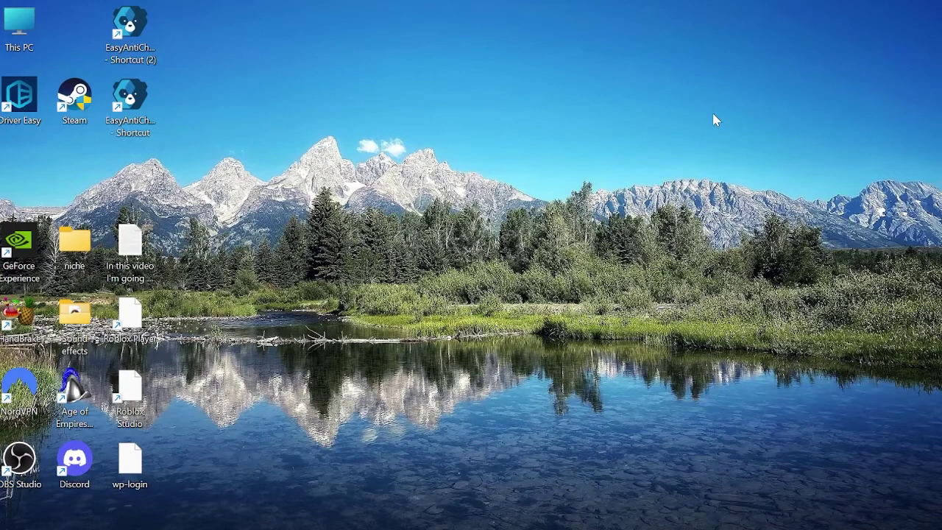
# Open File Explorer and go to the Program Files folder on the OS (C:) drive.
pyautogui.press('super')
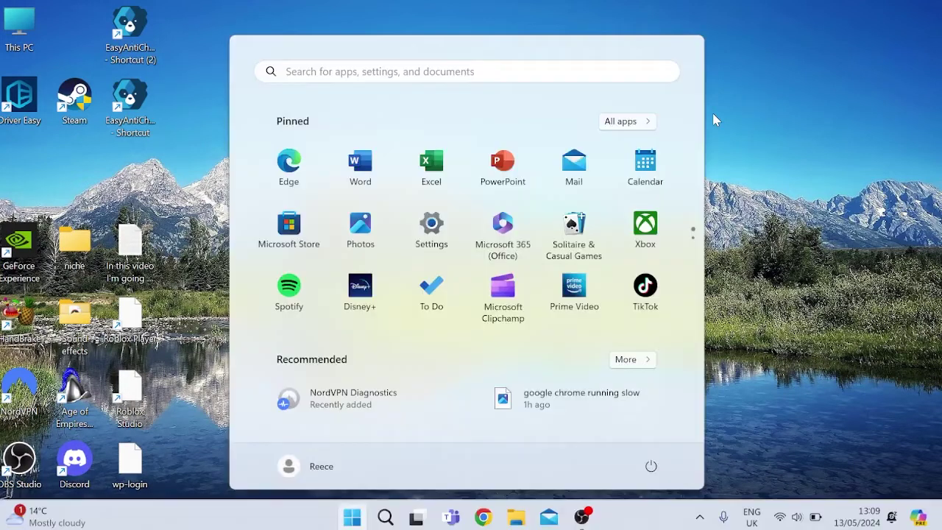
pyautogui.write('file expl')
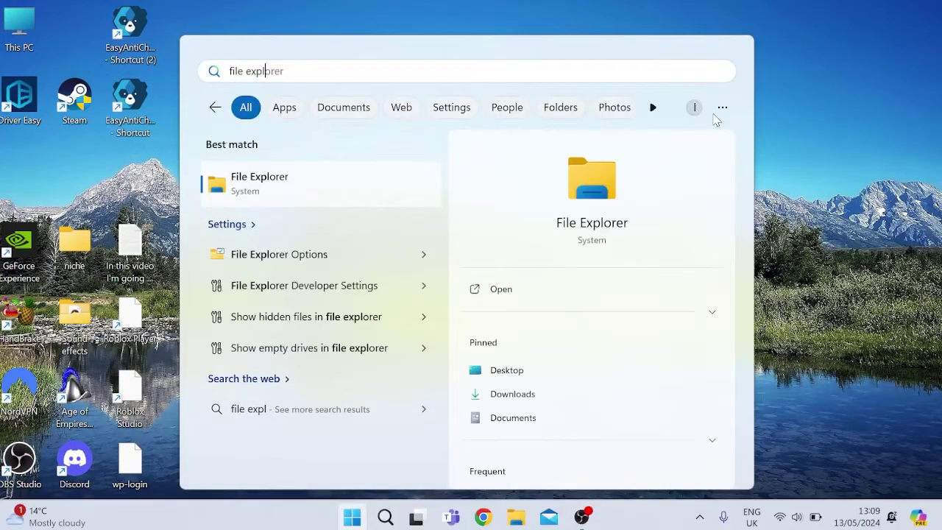
pyautogui.click(321, 184)
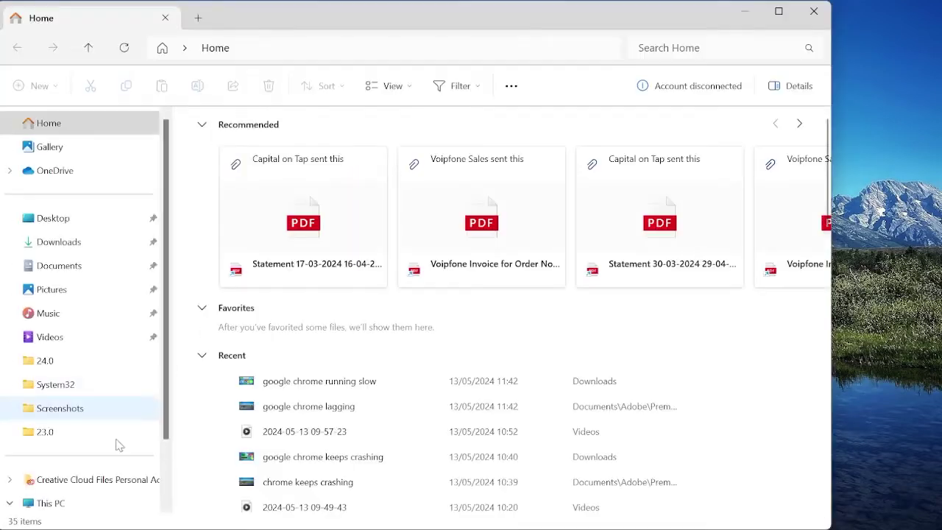
pyautogui.scroll(-2, 56, 463)
pyautogui.click(58, 452)
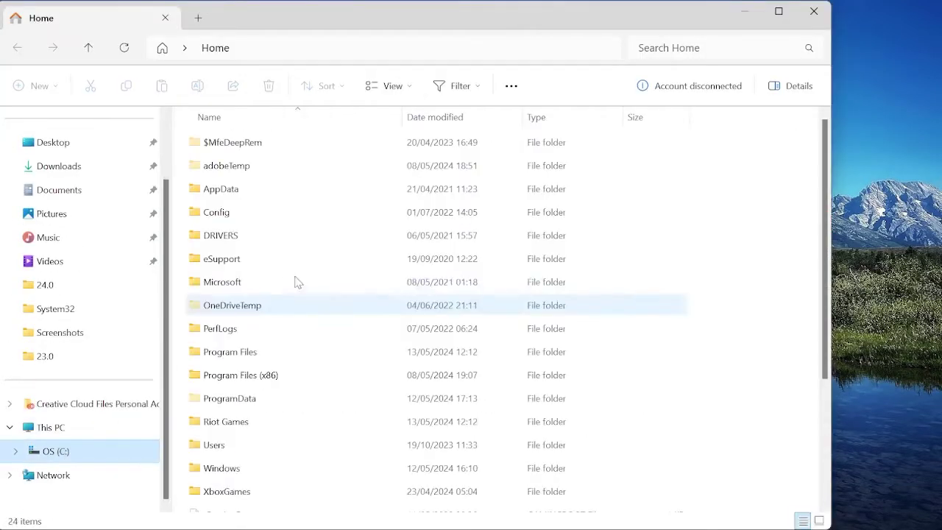
pyautogui.doubleClick(243, 352)
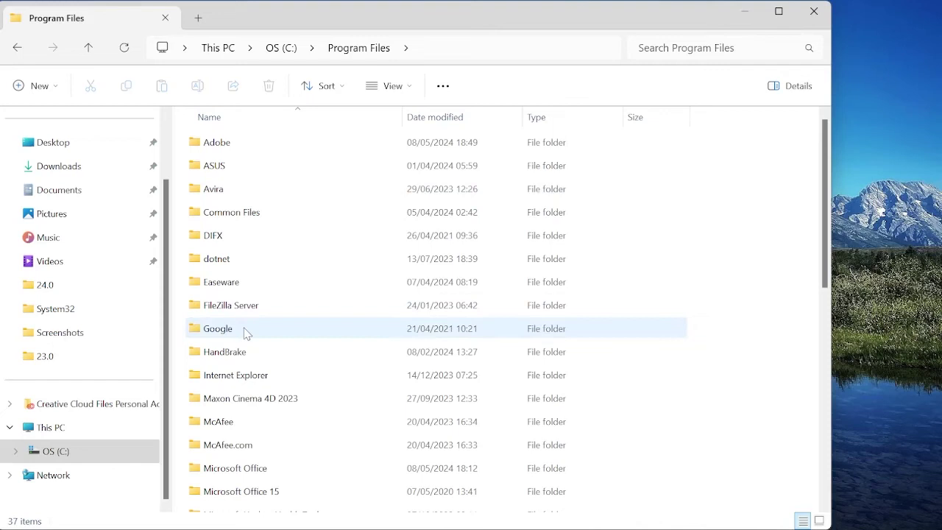
# Open the Application folder inside Google\Chrome in Program Files.
pyautogui.doubleClick(246, 330)
pyautogui.doubleClick(234, 146)
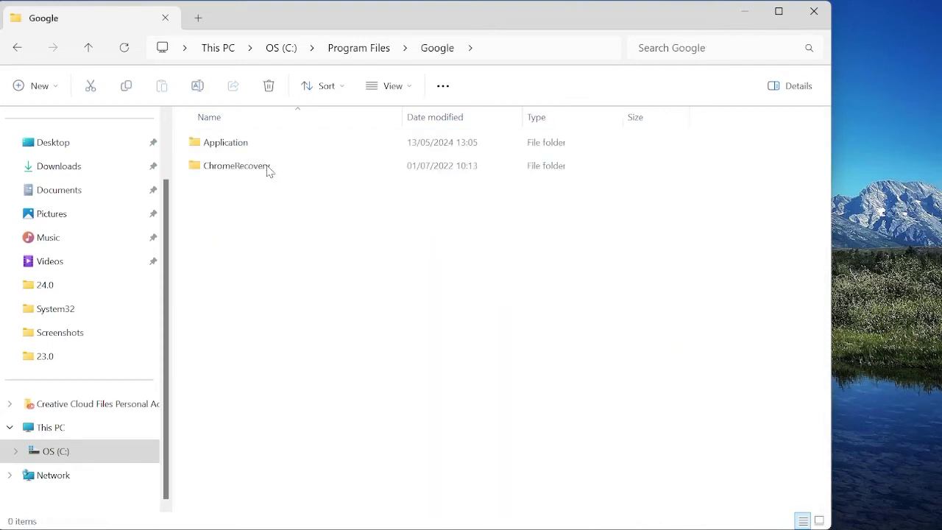
pyautogui.click(250, 146)
pyautogui.doubleClick(249, 146)
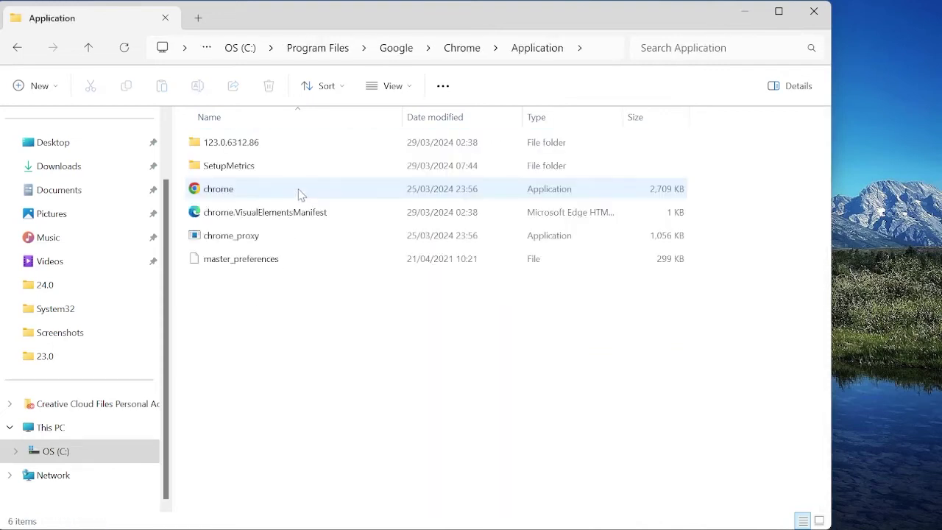
# Rename the chrome application file in the Application folder to chrome1.
pyautogui.rightClick(222, 192)
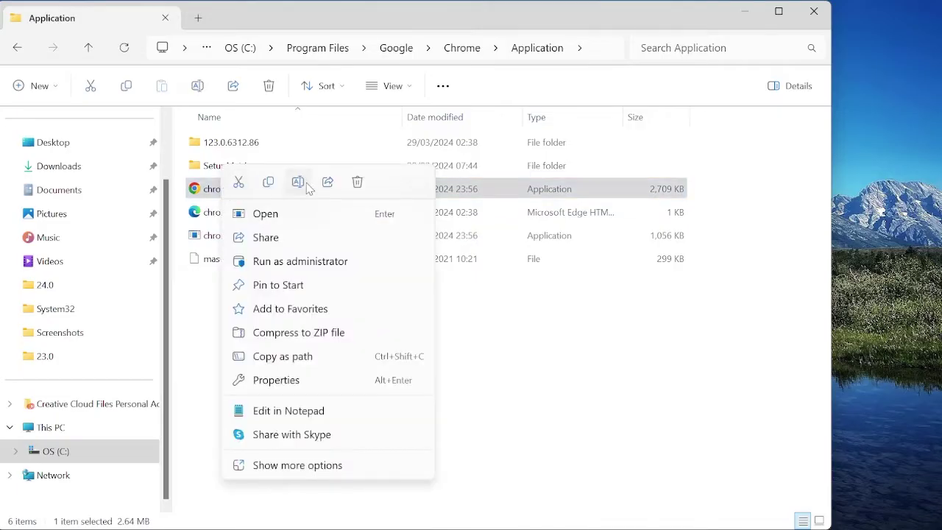
pyautogui.click(308, 188)
pyautogui.click(252, 190)
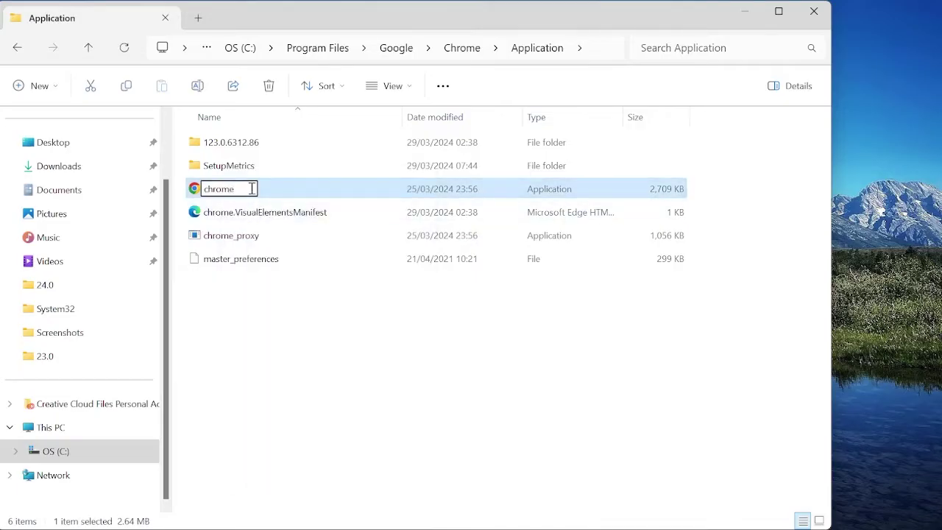
pyautogui.write('1')
pyautogui.press('Return')
# Send a shortcut of chrome1 to the desktop and move it away from the other icons to an empty area.
pyautogui.rightClick(211, 189)
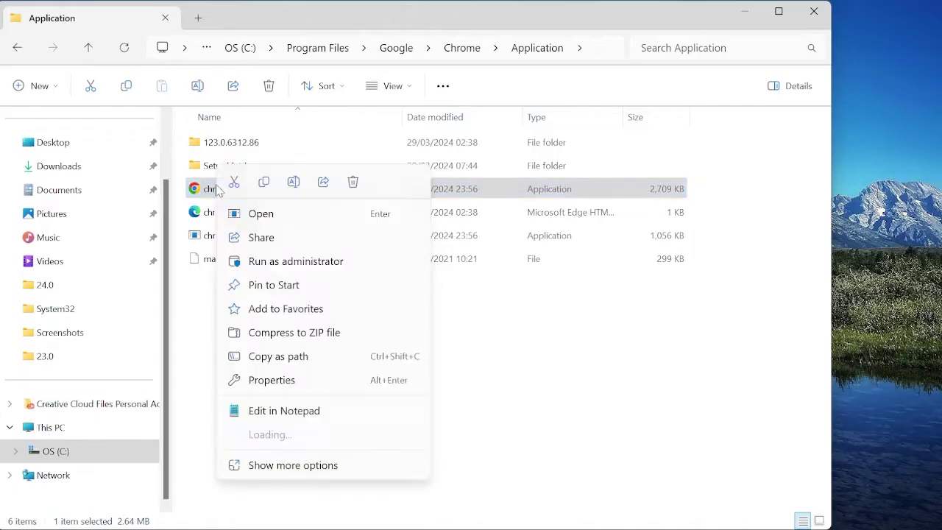
pyautogui.click(308, 465)
pyautogui.moveTo(309, 412)
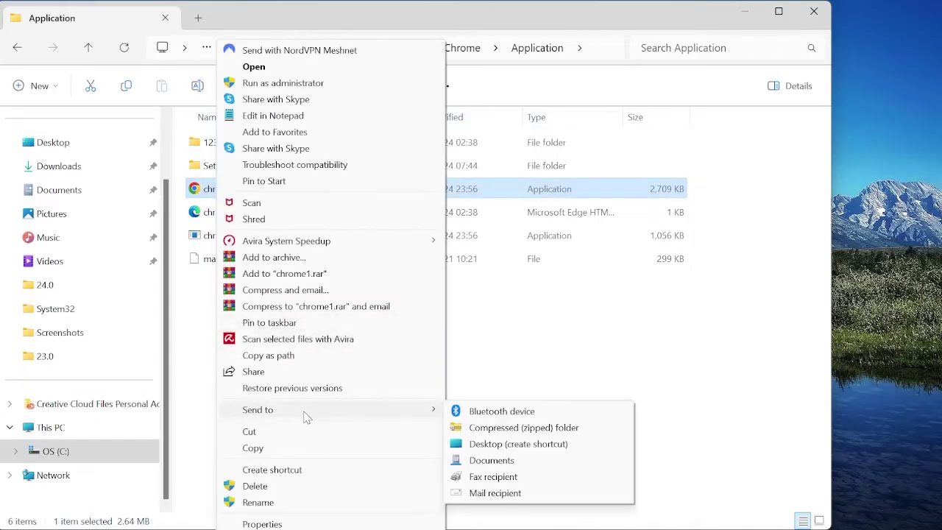
pyautogui.click(507, 446)
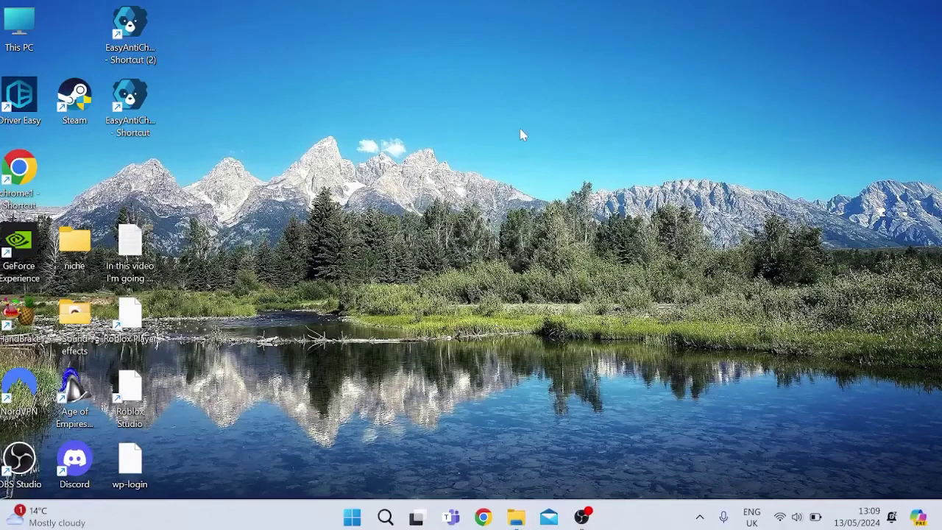
pyautogui.moveTo(29, 161); pyautogui.dragTo(420, 165)
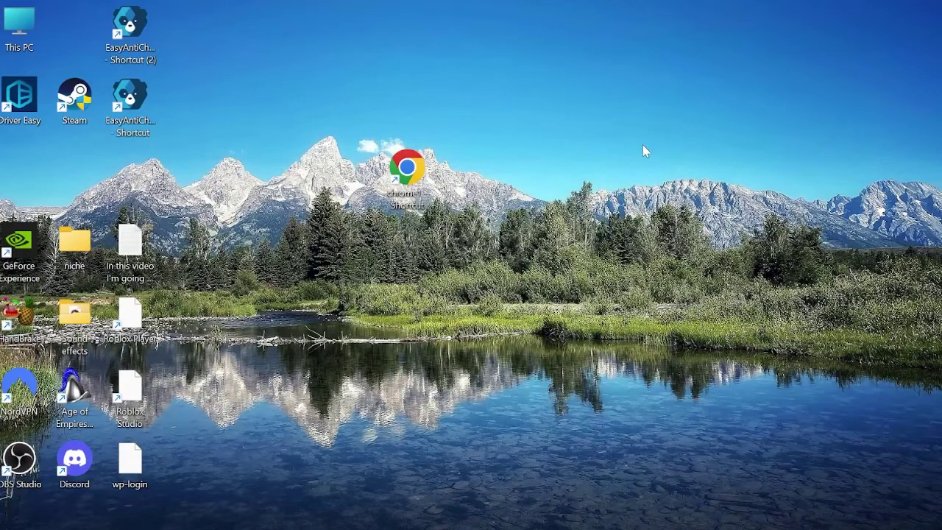
# Use Run to open the folder %USERPROFILE%\AppData\Local\Google\Chrome\User Data.
pyautogui.press('super')
pyautogui.write('run')
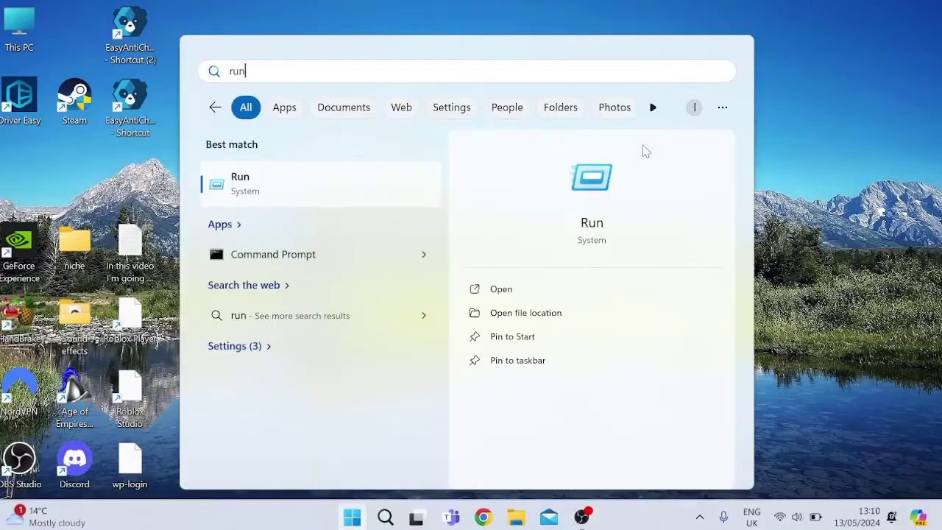
pyautogui.click(358, 185)
pyautogui.click(205, 444)
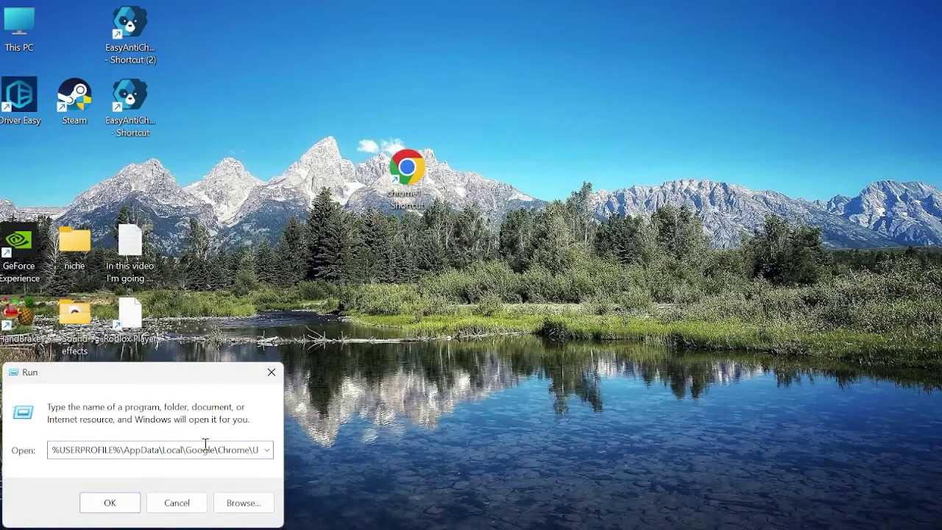
pyautogui.moveTo(143, 450); pyautogui.dragTo(263, 450)
pyautogui.hotkey('ctrl', 'a')
pyautogui.click(248, 451)
pyautogui.moveTo(203, 449); pyautogui.dragTo(29, 447)
pyautogui.click(107, 452)
pyautogui.click(111, 503)
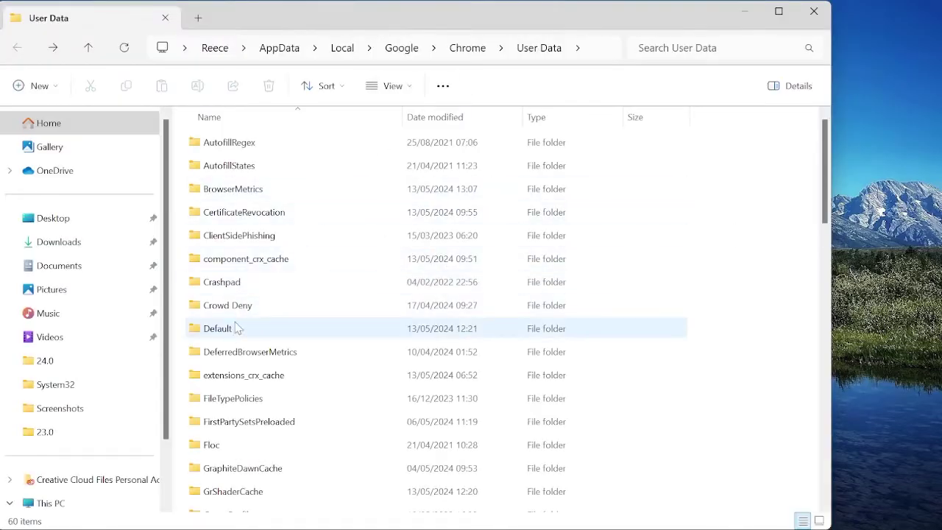
# Create a desktop shortcut to the Default folder in User Data, and delete the original Default folder.
pyautogui.rightClick(224, 337)
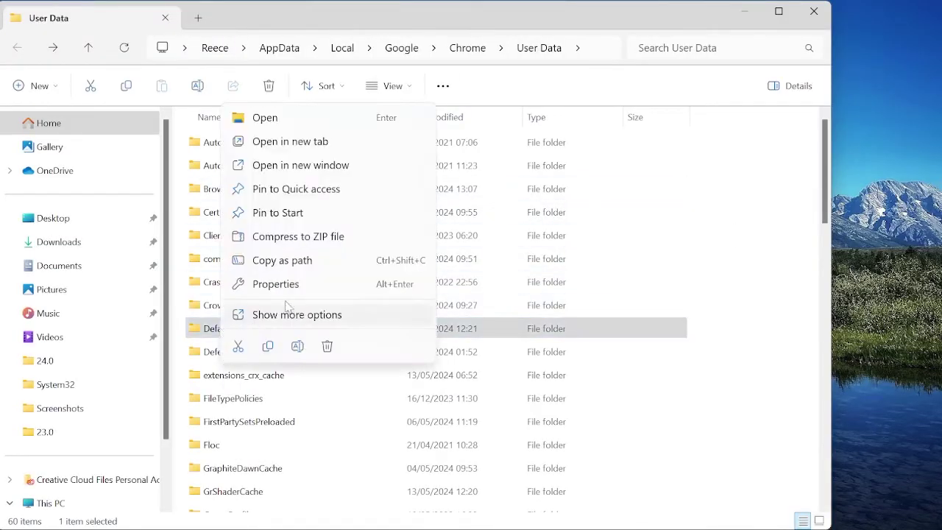
pyautogui.click(328, 347)
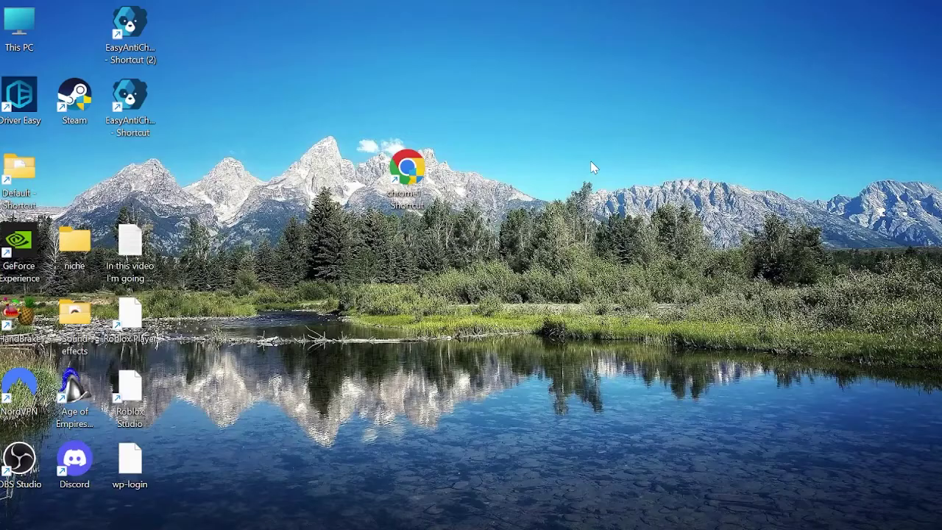
# Open Add or remove programs, search the installed apps for chrome, and show the available actions for Google Chrome.
pyautogui.press('super')
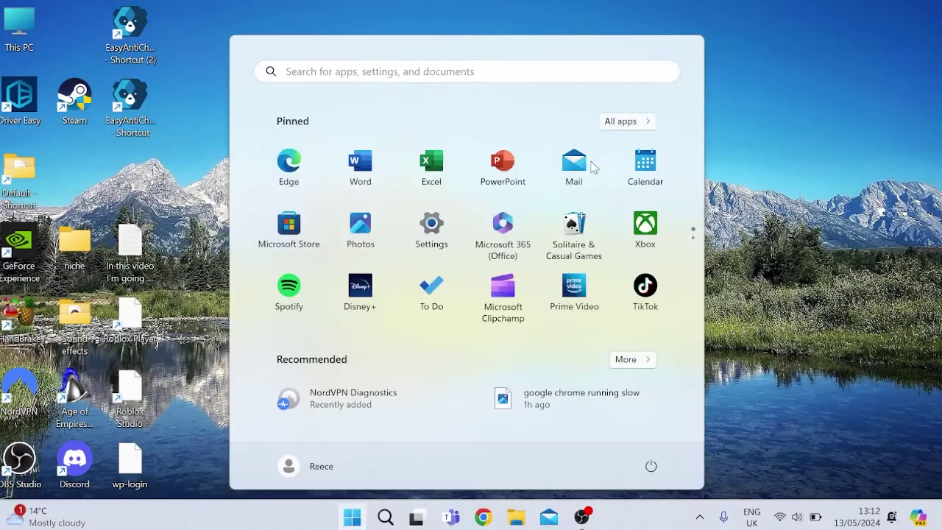
pyautogui.write('program')
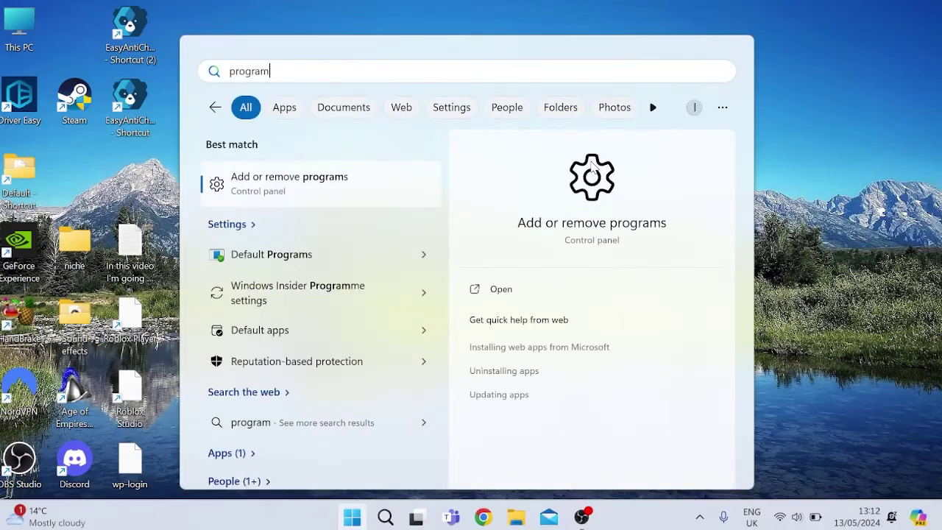
pyautogui.click(344, 179)
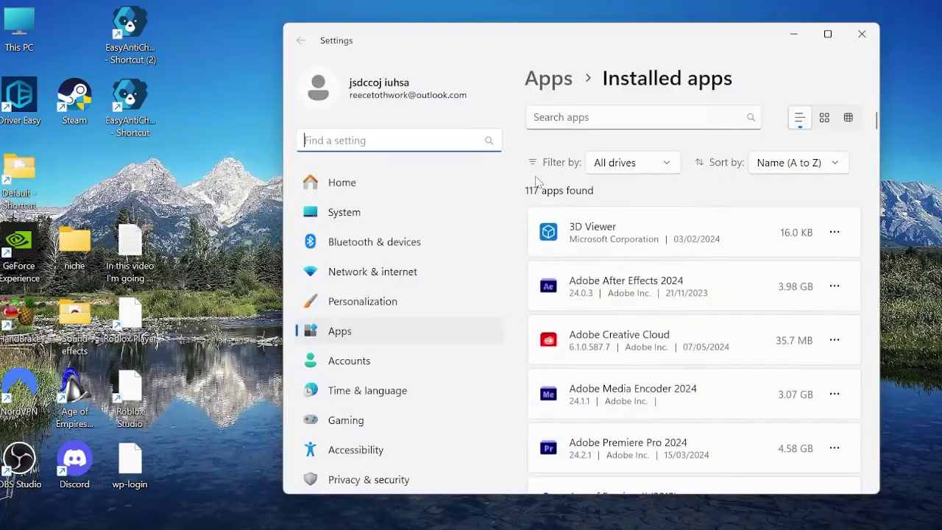
pyautogui.click(578, 118)
pyautogui.write('chrome')
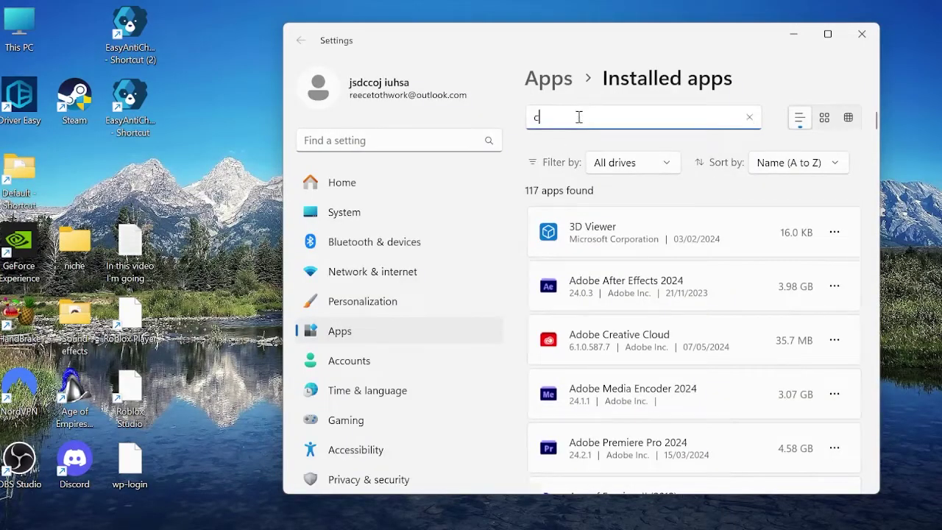
pyautogui.click(835, 232)
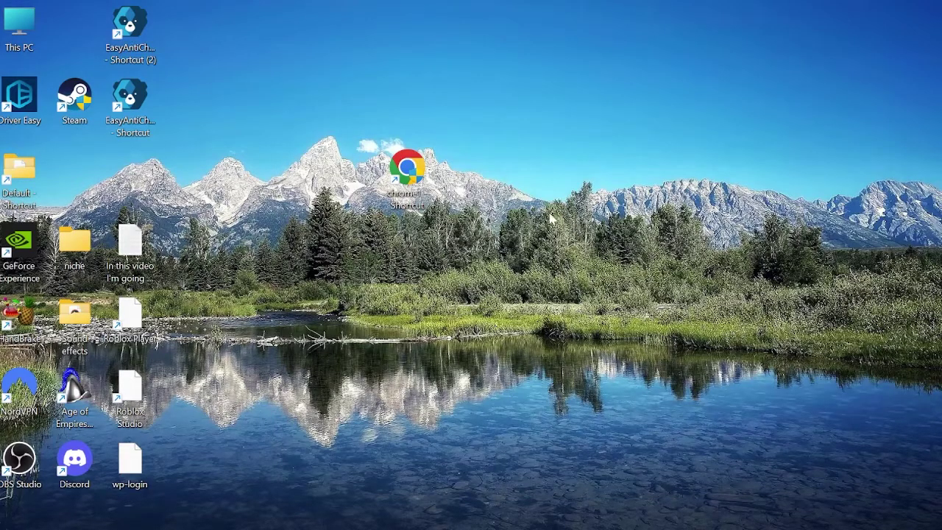
# Launch Microsoft Edge and go to google.com/chrome.
pyautogui.moveTo(478, 520)
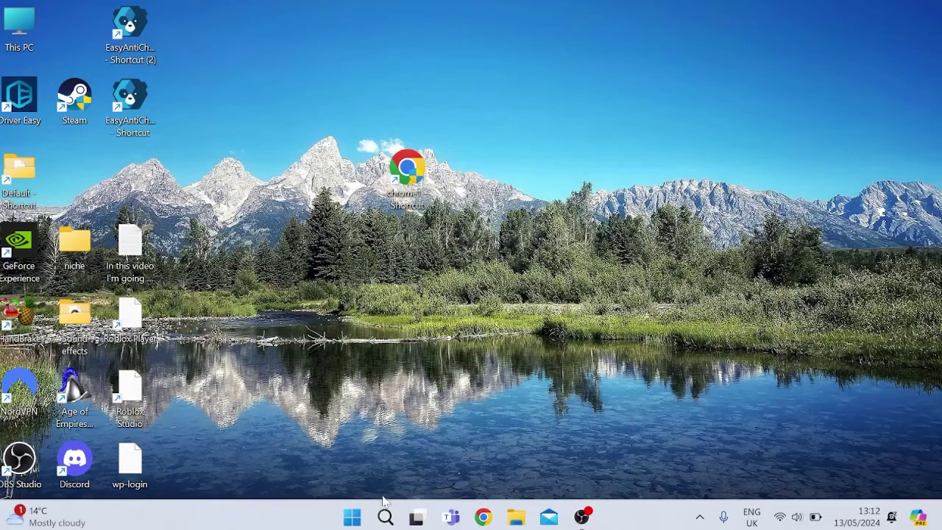
pyautogui.click(352, 517)
pyautogui.write('micro')
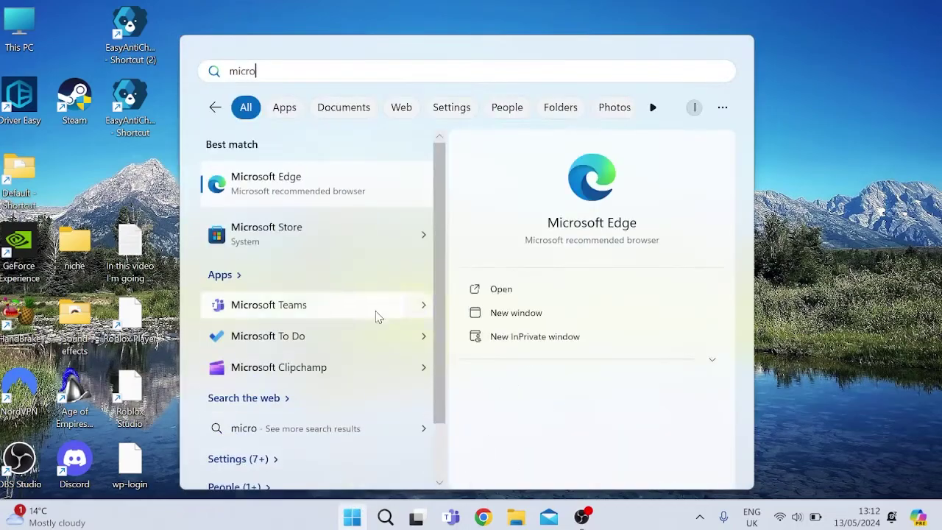
pyautogui.press('Return')
pyautogui.write('google.')
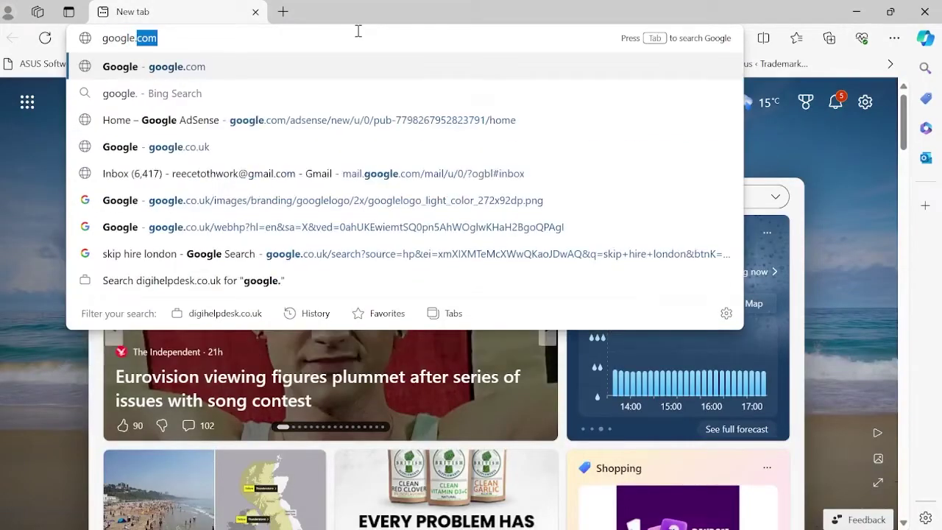
pyautogui.write('com/chrome')
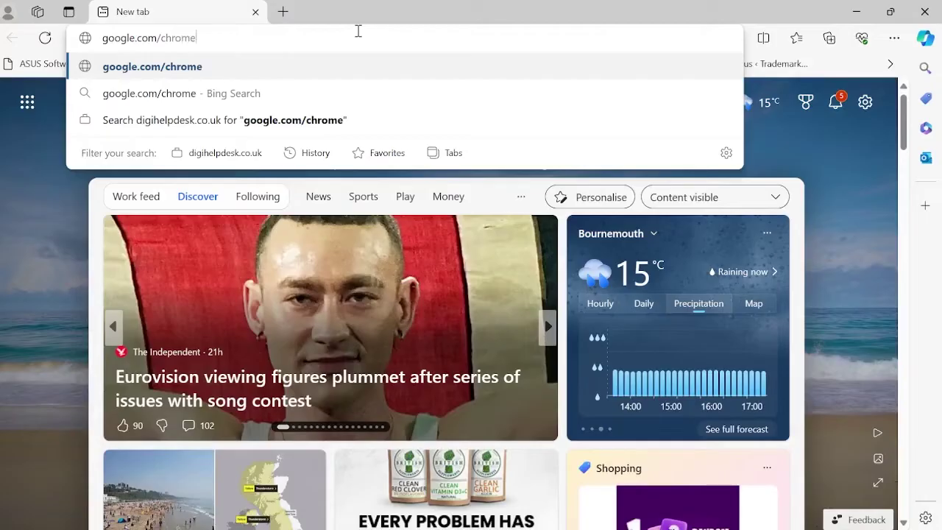
pyautogui.press('Return')
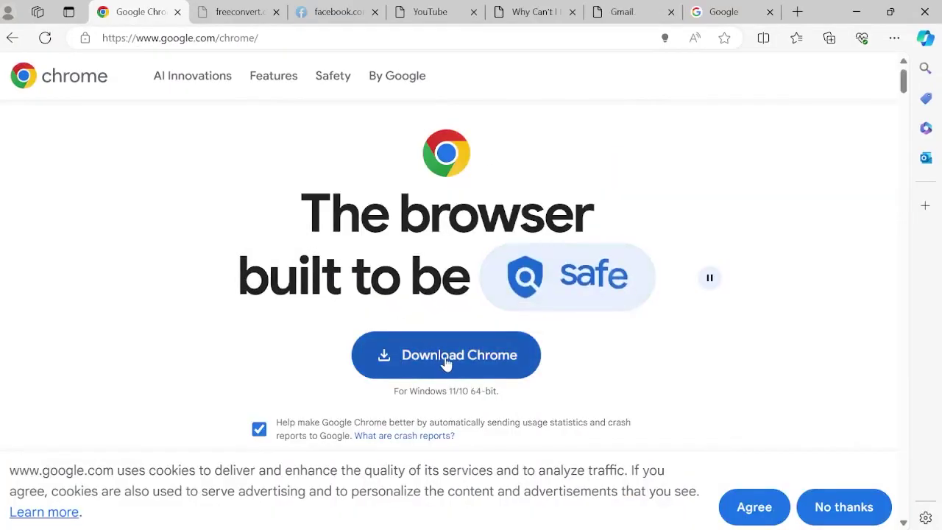